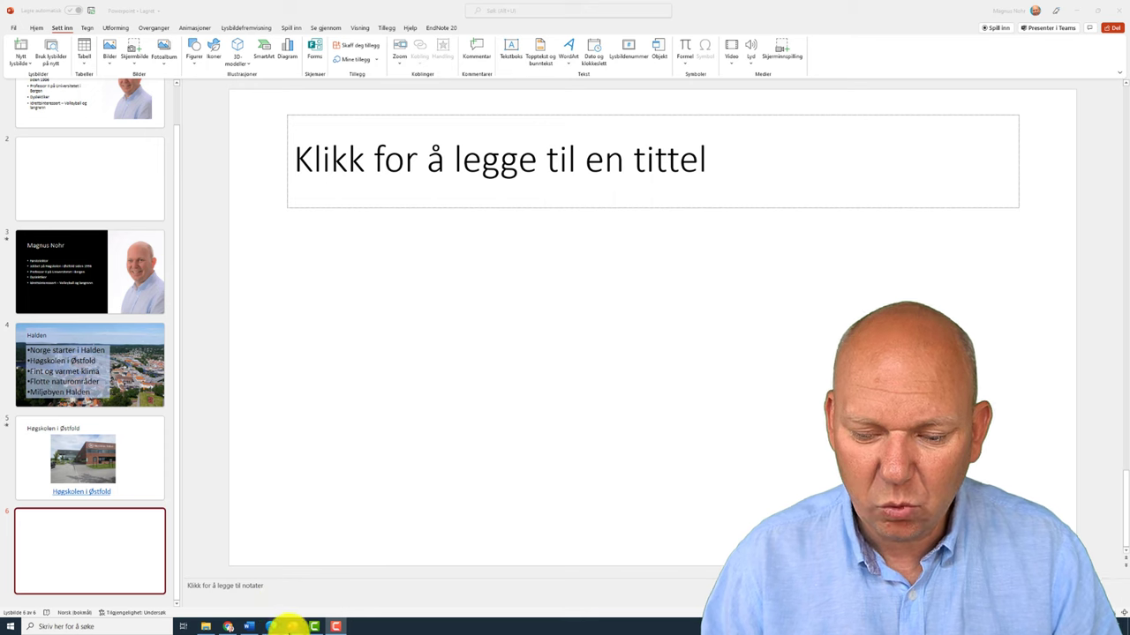
# Search Google Maps in Chrome for the pasted address B R A Veien 4, Halden (Østfold University College)
pyautogui.click(229, 627)
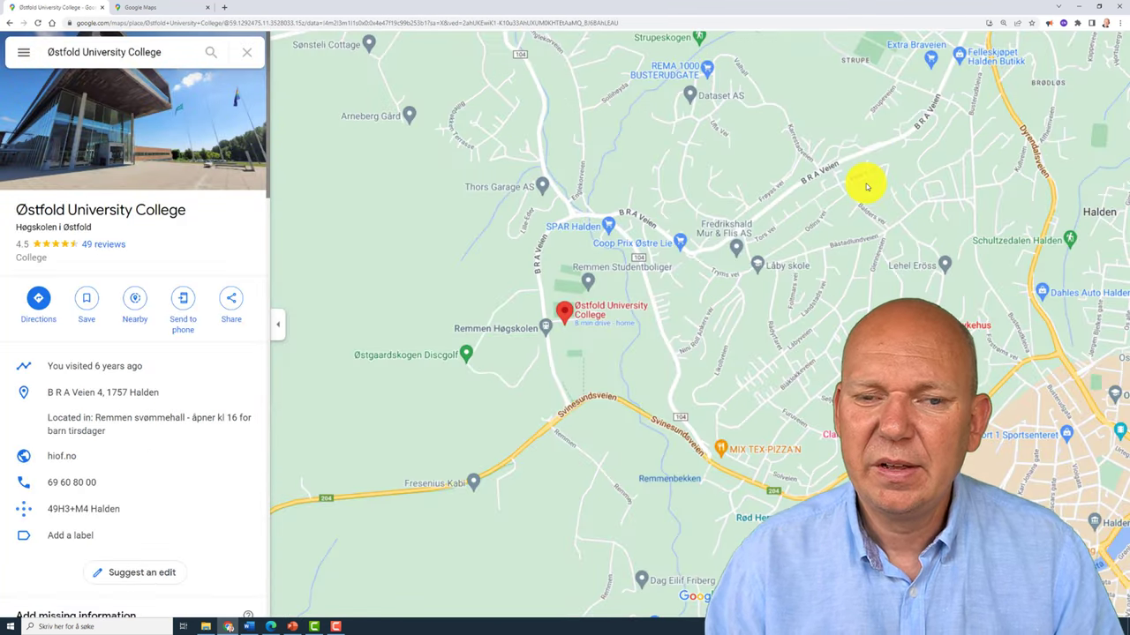
pyautogui.click(177, 9)
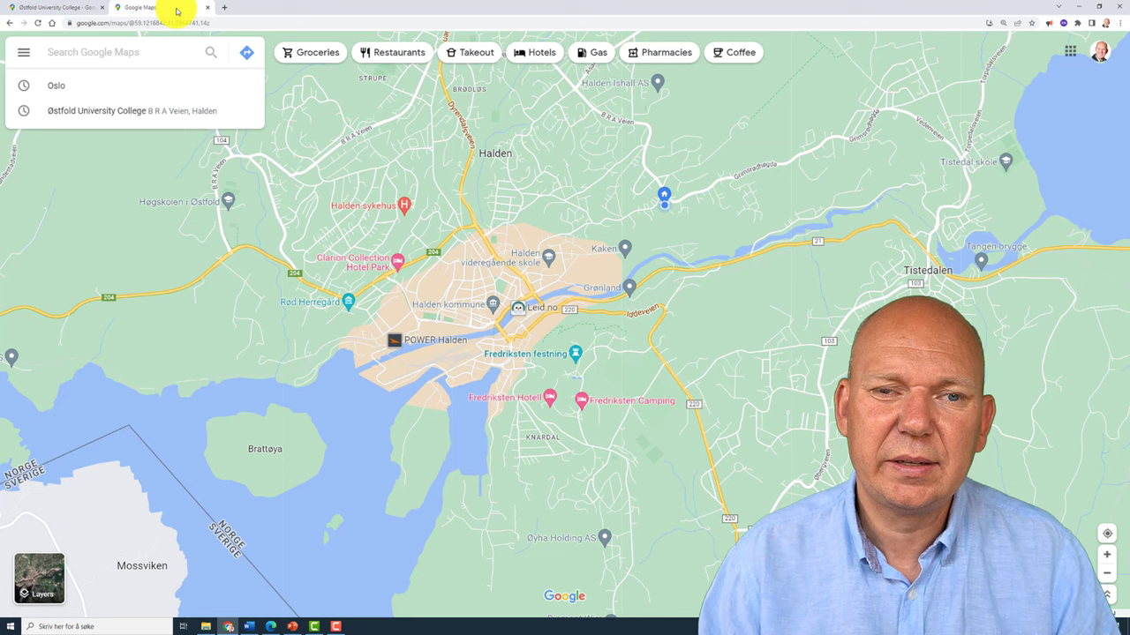
pyautogui.click(180, 48)
pyautogui.hotkey('ctrl', 'v')
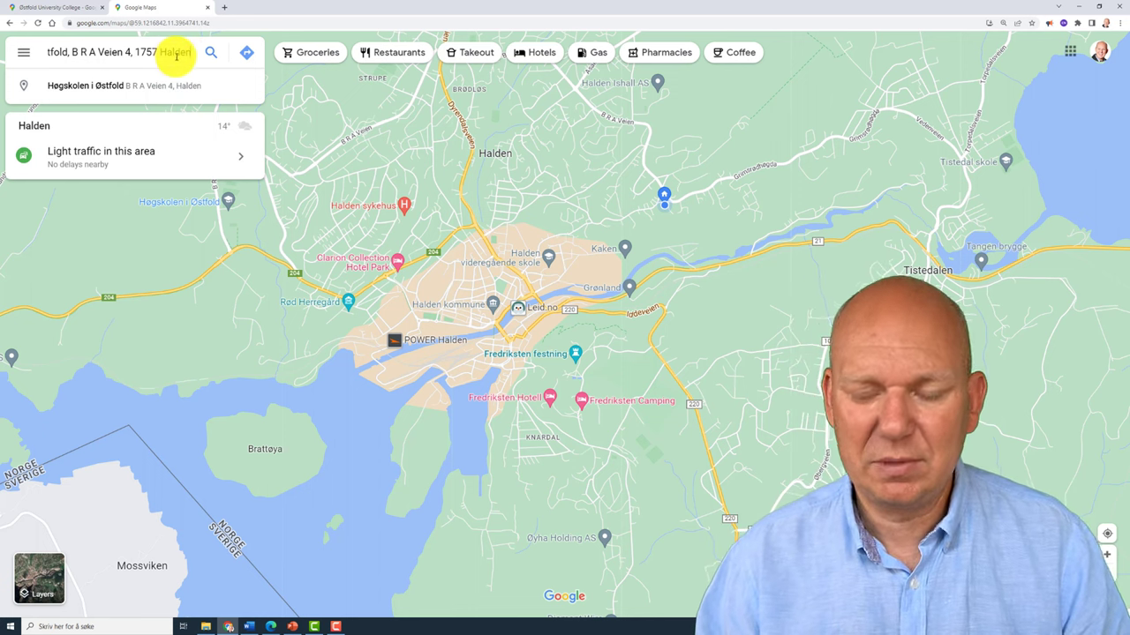
pyautogui.press('Return')
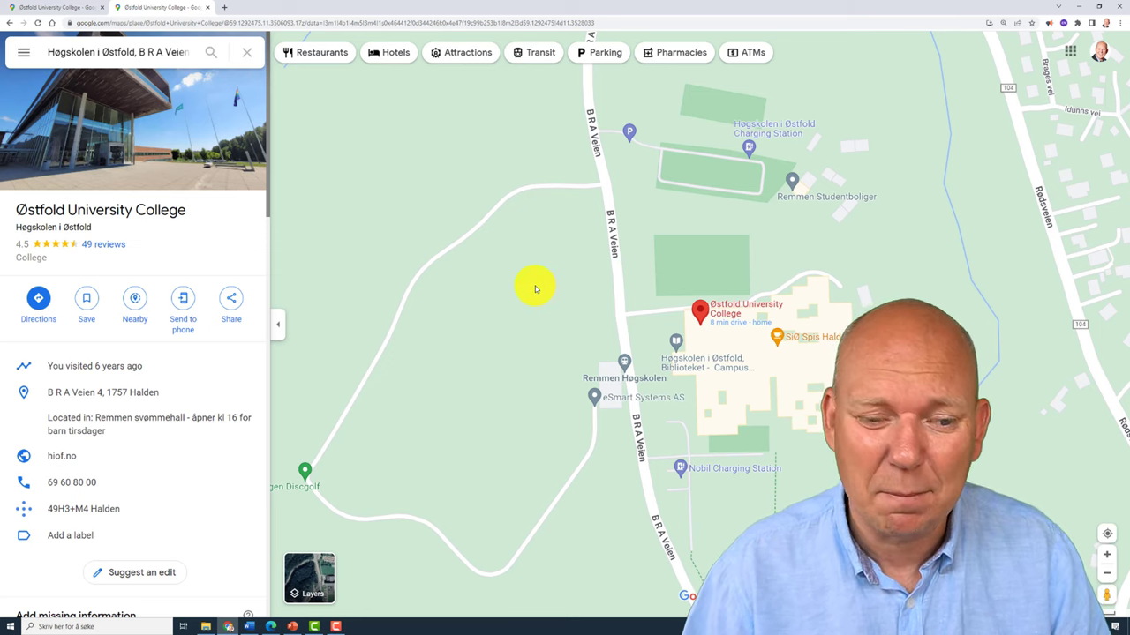
# Get driving directions from Bergen to the college: 8 hr 13 min, 576 km via Rv7
pyautogui.click(39, 302)
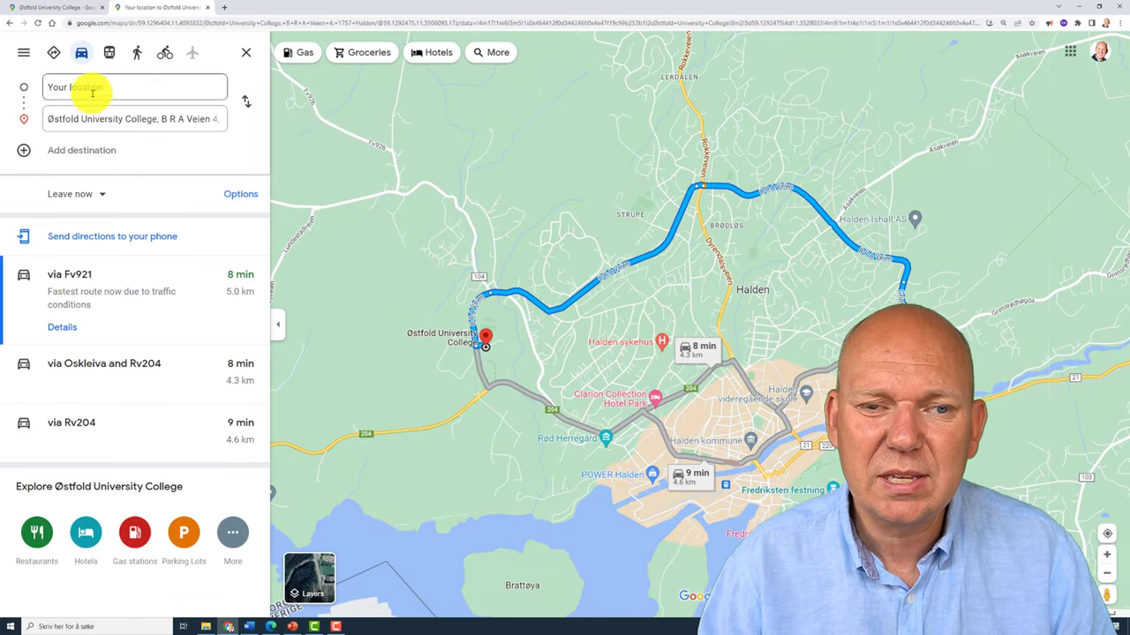
pyautogui.click(95, 85)
pyautogui.write('Be')
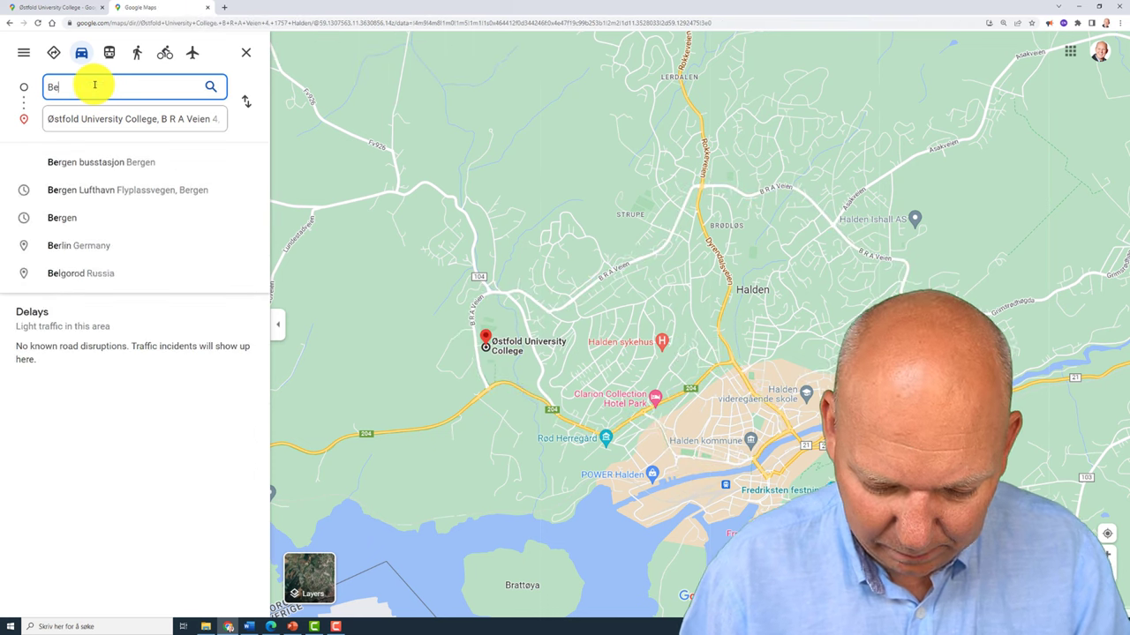
pyautogui.write('rgen')
pyautogui.press('Return')
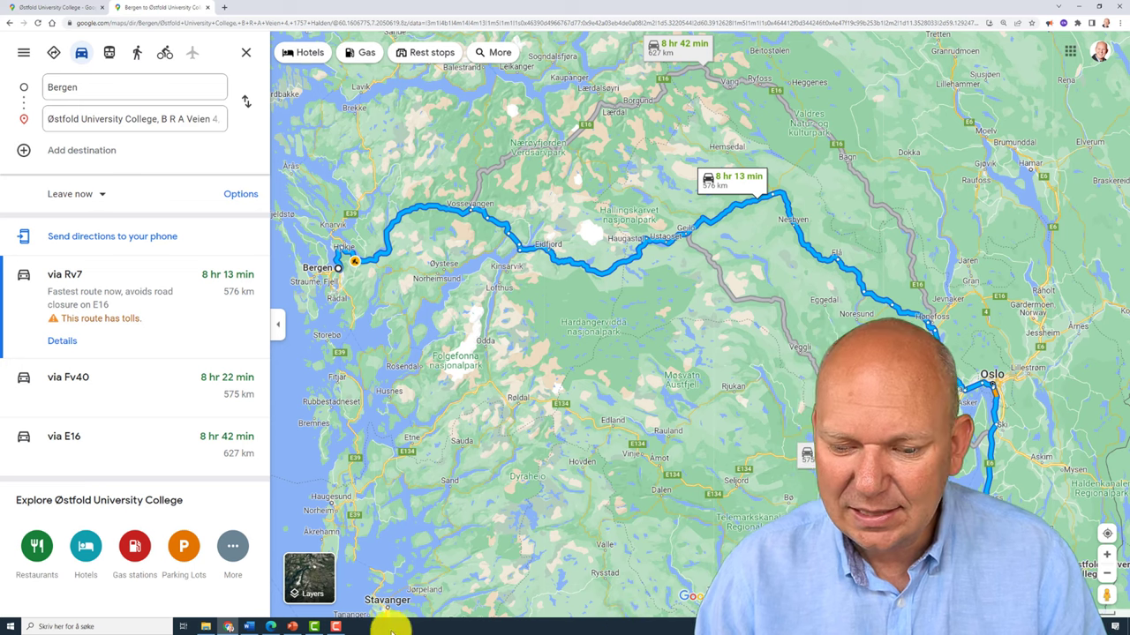
# Insert a Screen Clipping of the Google Maps Bergen–Halden route onto slide 6
pyautogui.moveTo(294, 628)
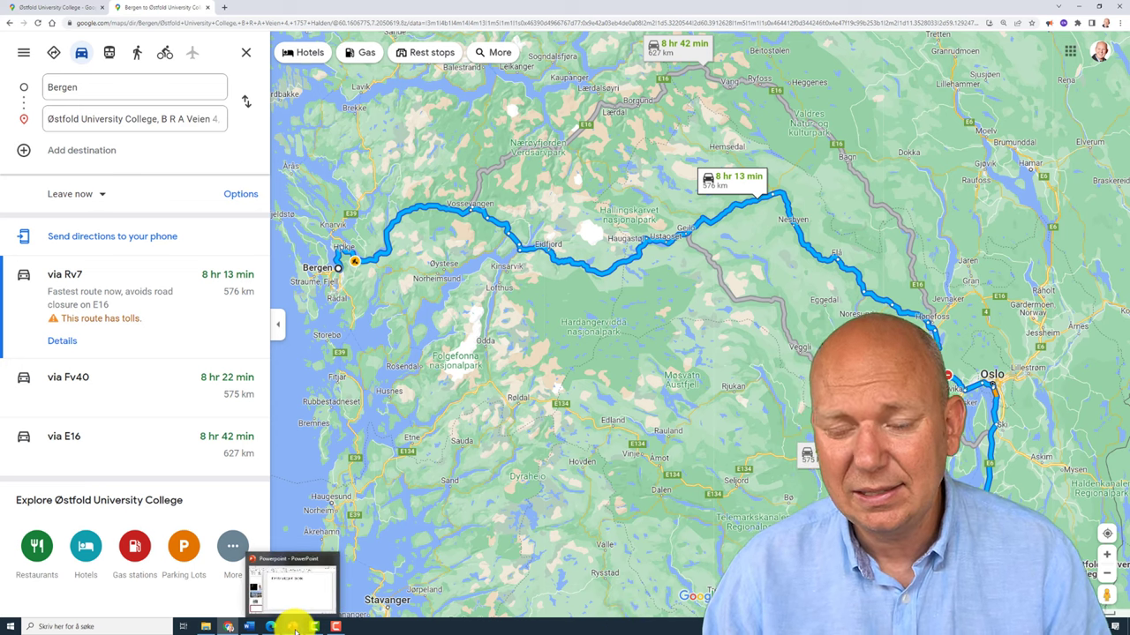
pyautogui.click(296, 628)
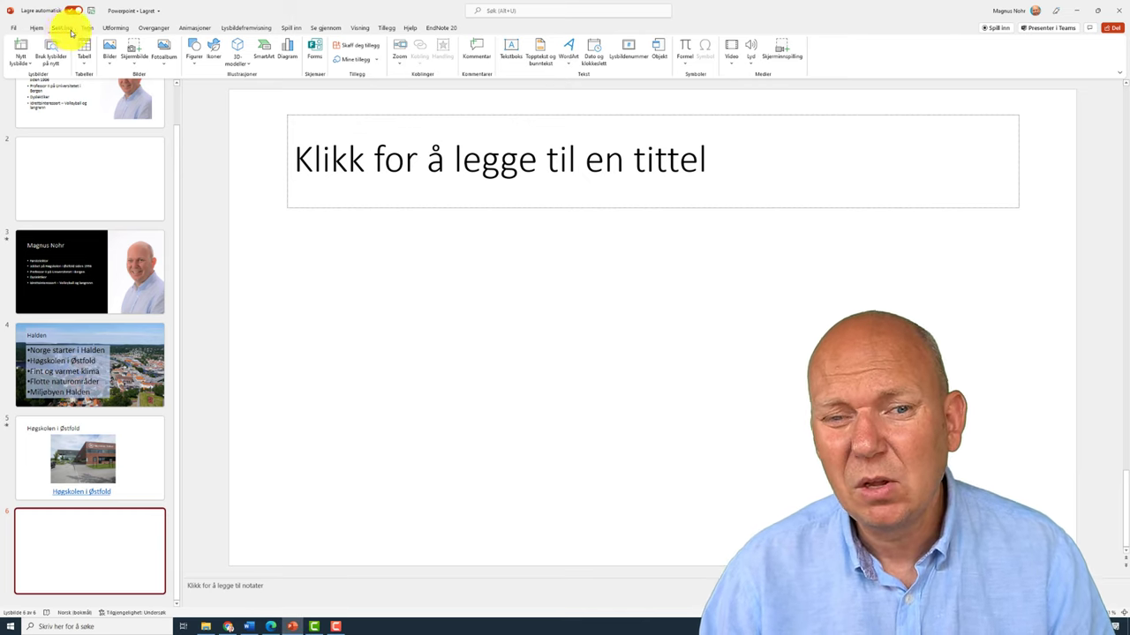
pyautogui.click(136, 60)
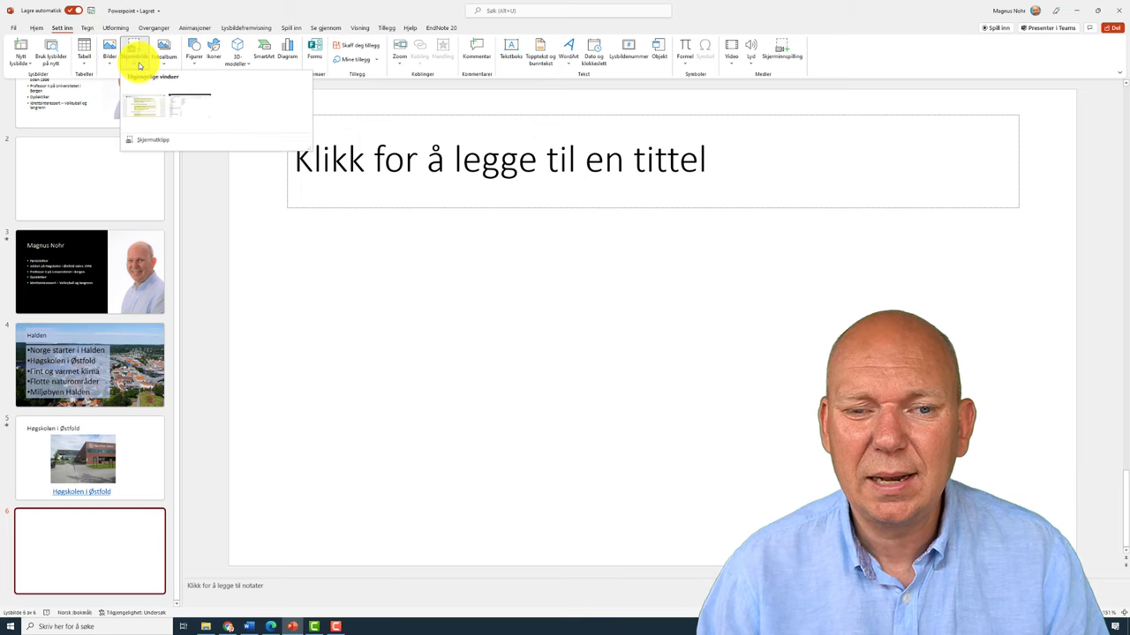
pyautogui.click(182, 143)
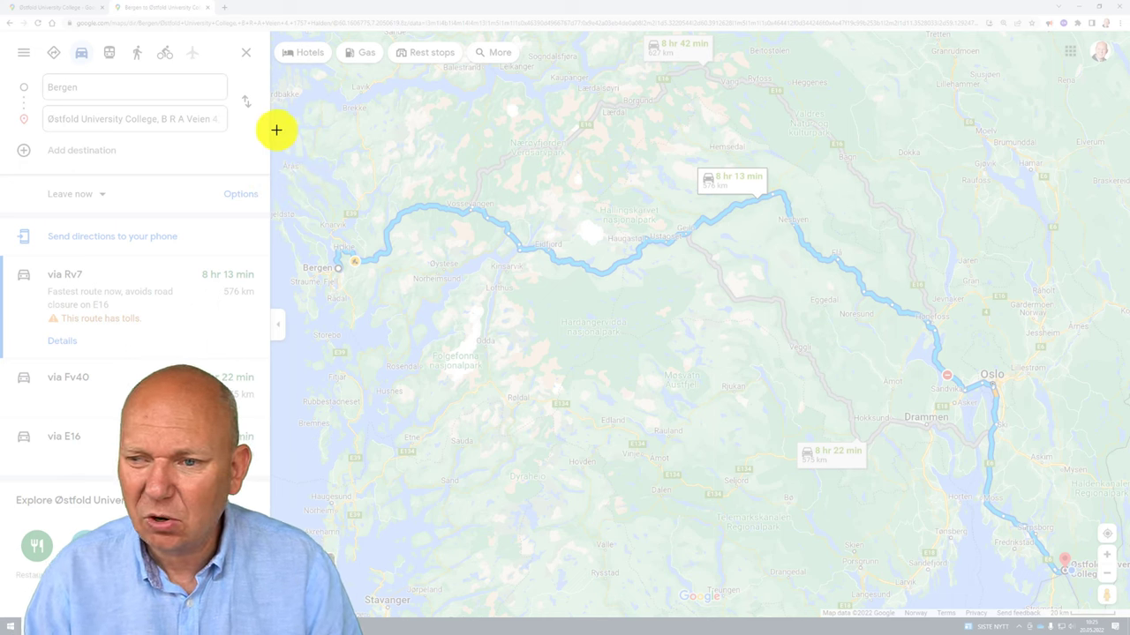
pyautogui.moveTo(275, 125); pyautogui.dragTo(1122, 614)
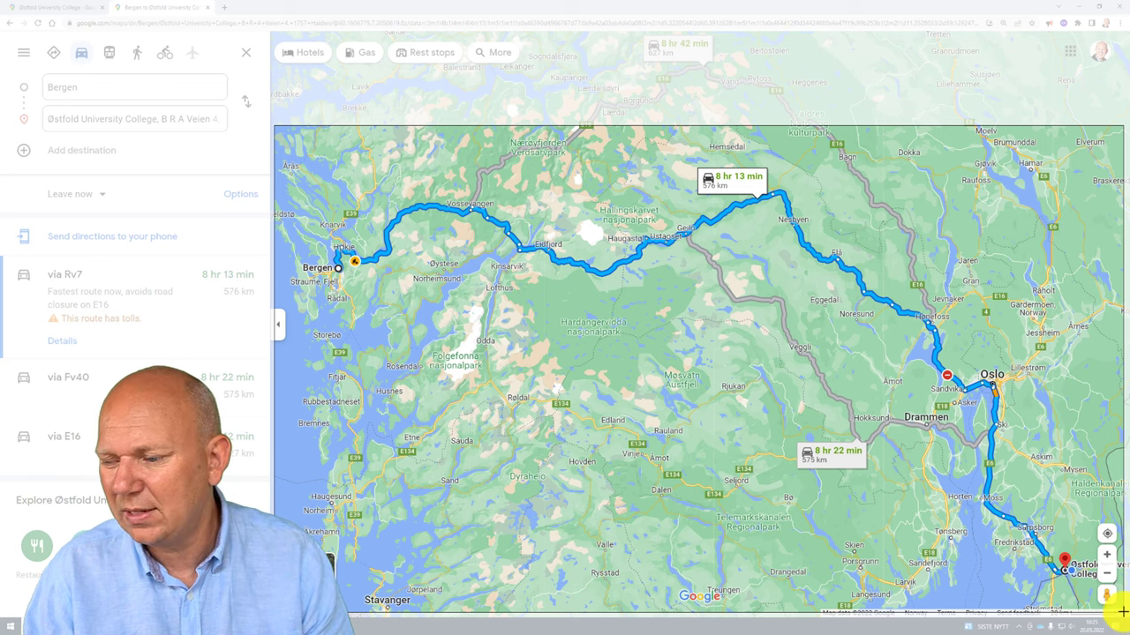
pyautogui.moveTo(1123, 611); pyautogui.dragTo(1123, 613)
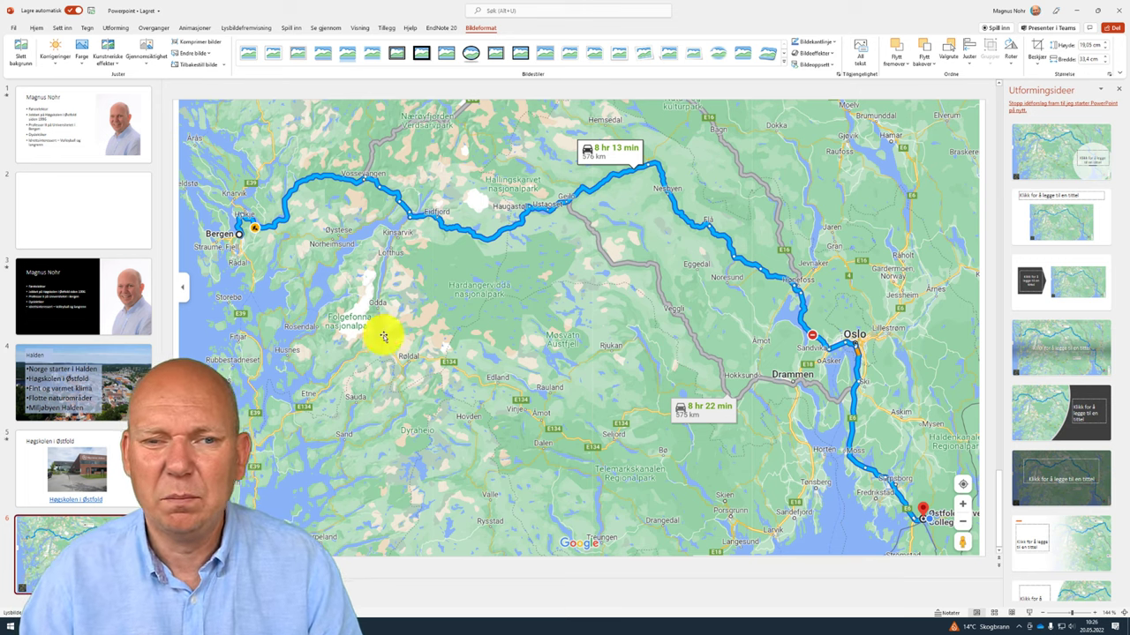
# Insert the red-car sticker found by searching 'bil' under Stock images > Klistremerker
pyautogui.click(63, 29)
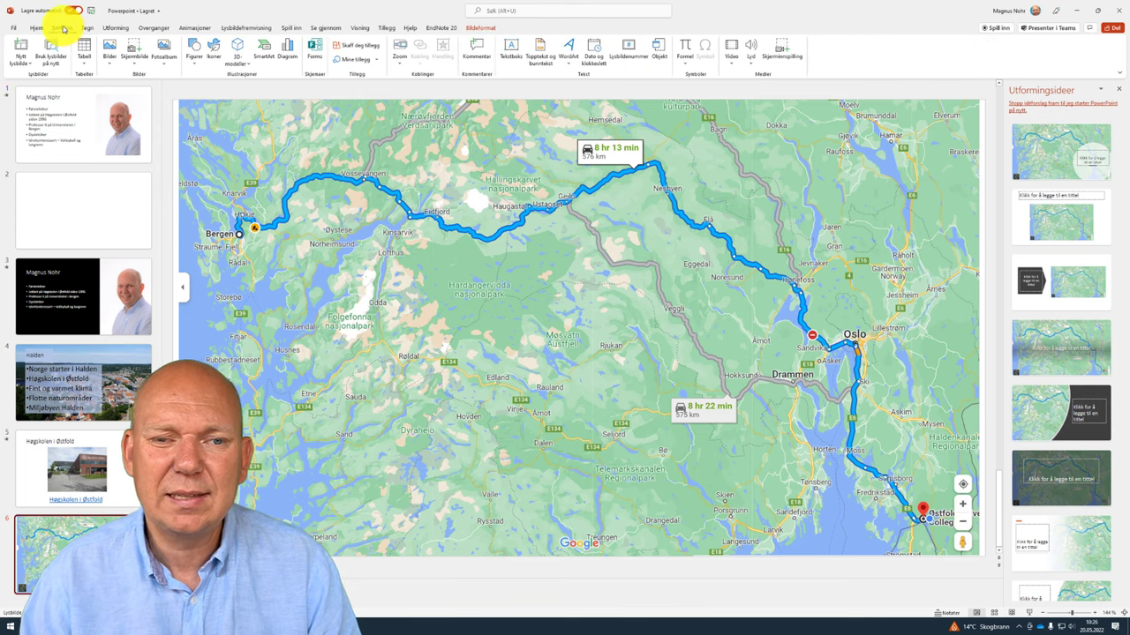
pyautogui.click(112, 57)
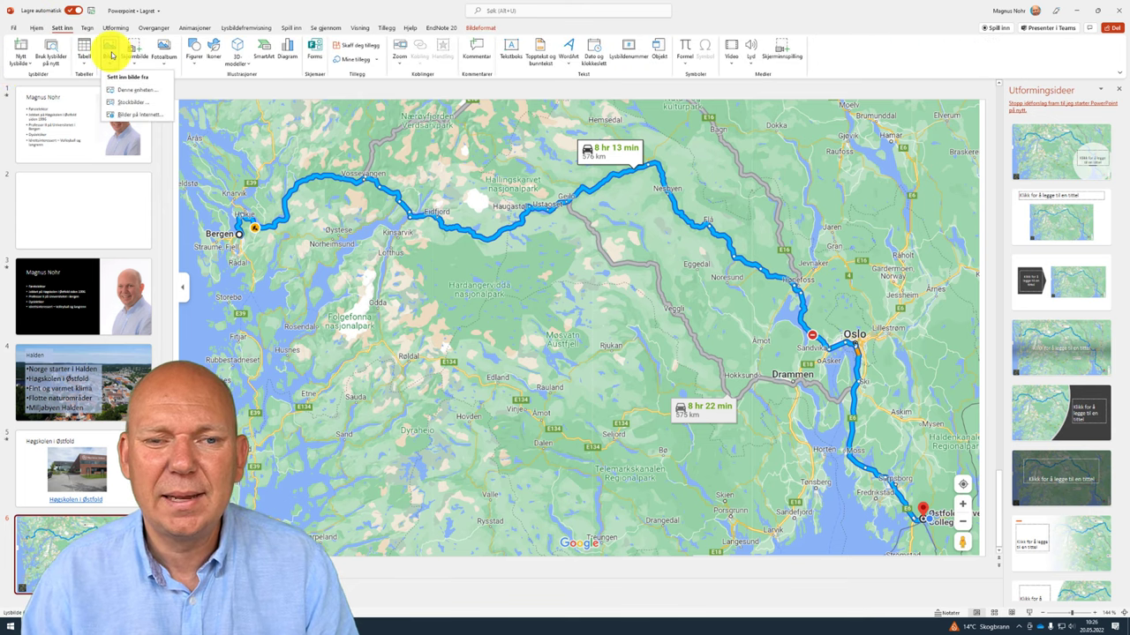
pyautogui.click(137, 103)
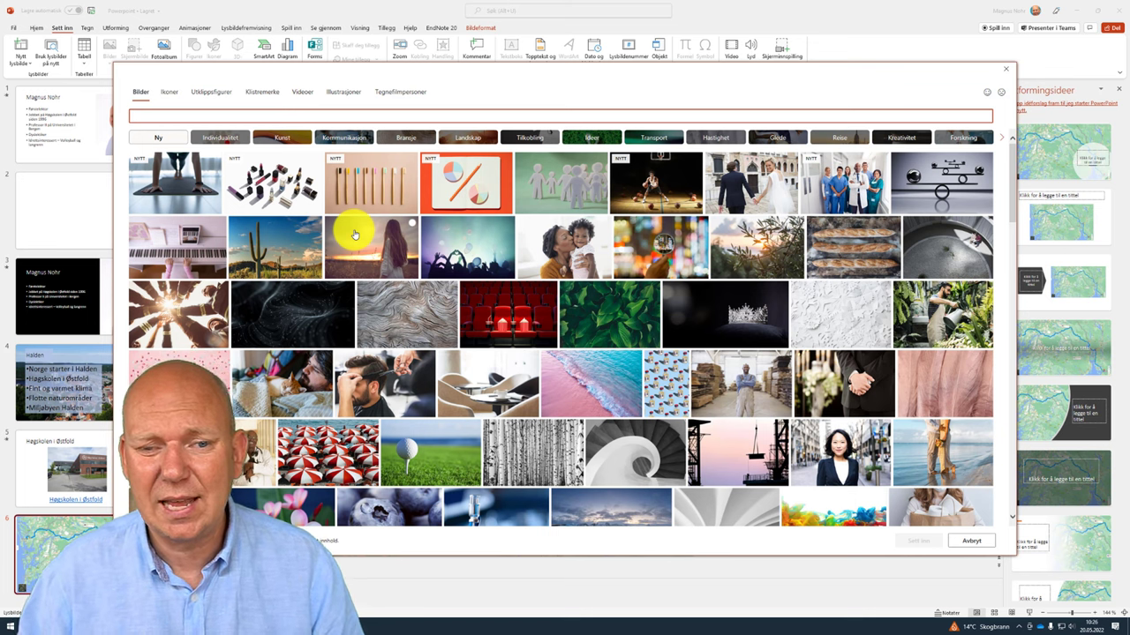
pyautogui.click(169, 94)
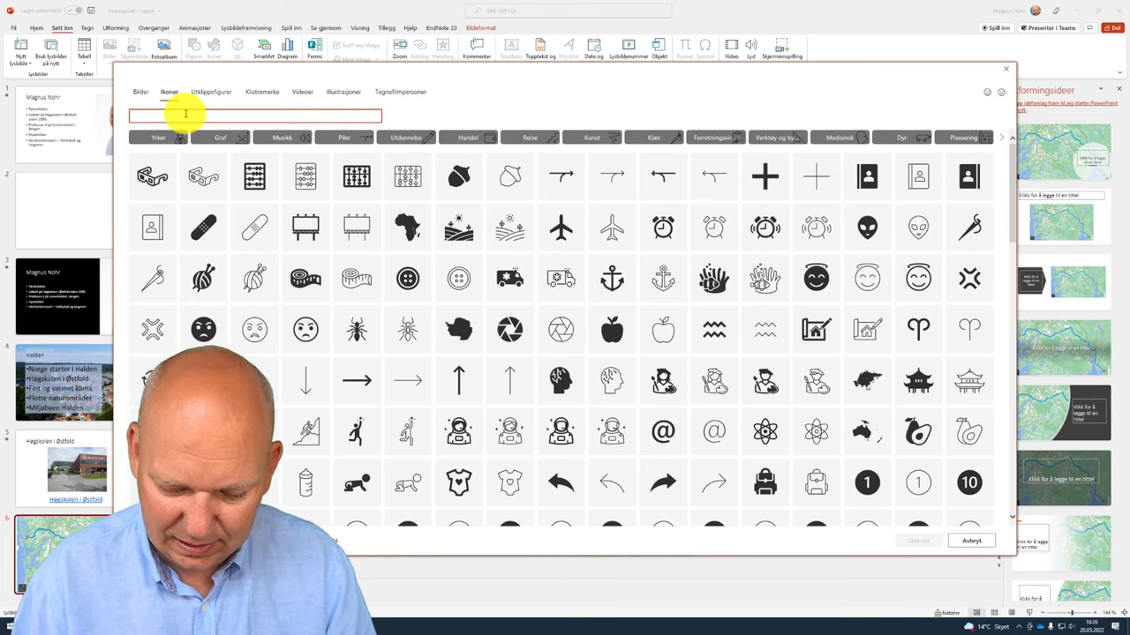
pyautogui.write('bil')
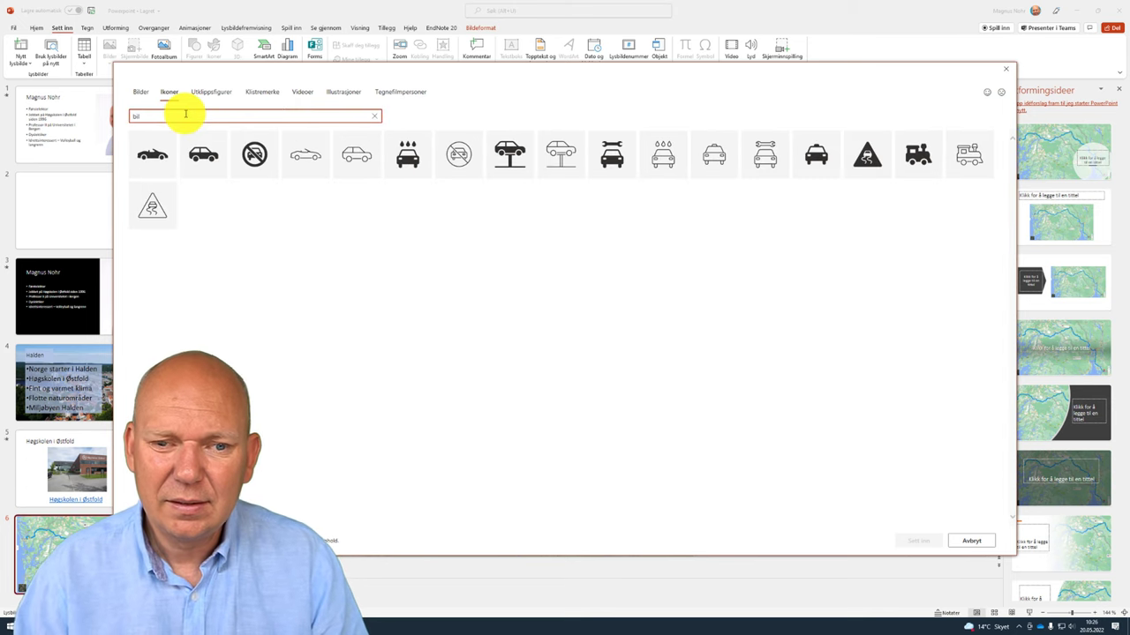
pyautogui.click(260, 93)
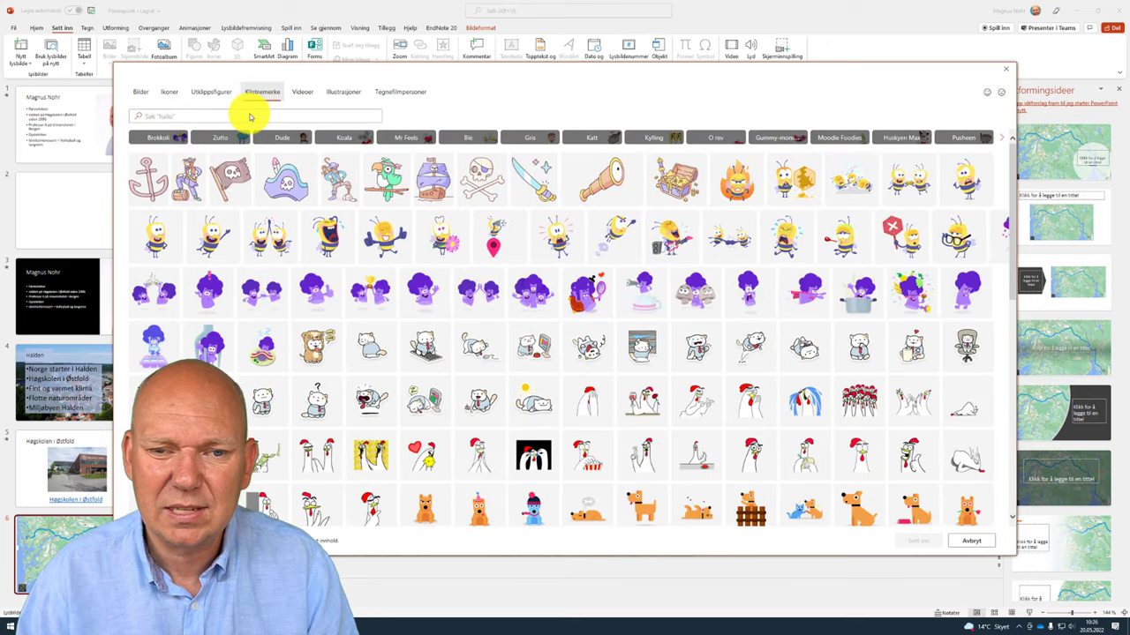
pyautogui.write('bil')
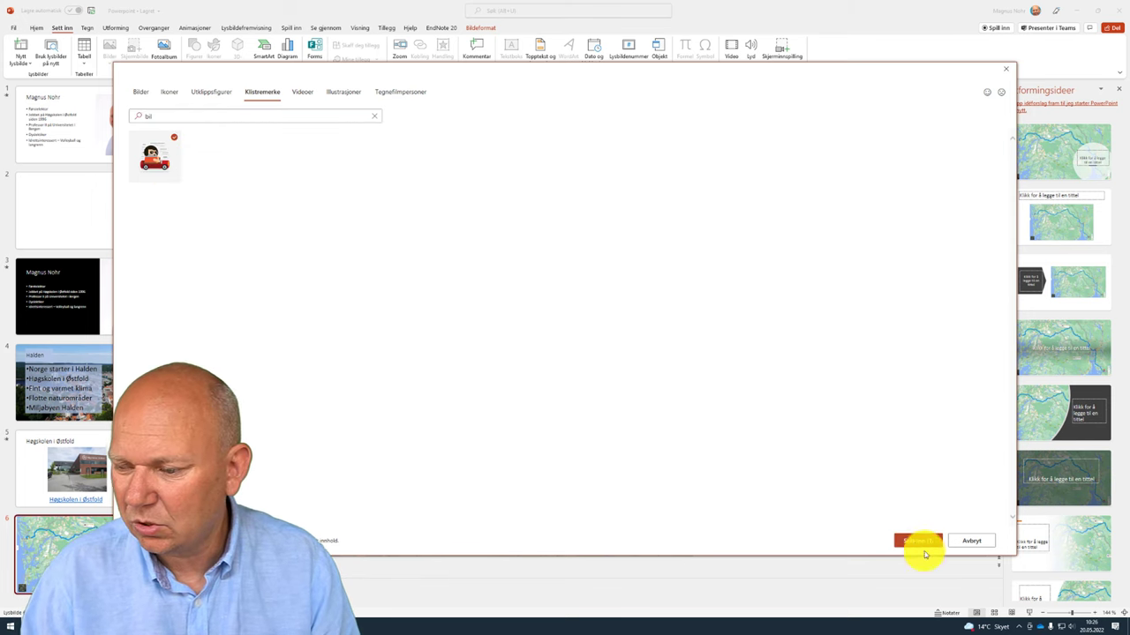
pyautogui.click(916, 540)
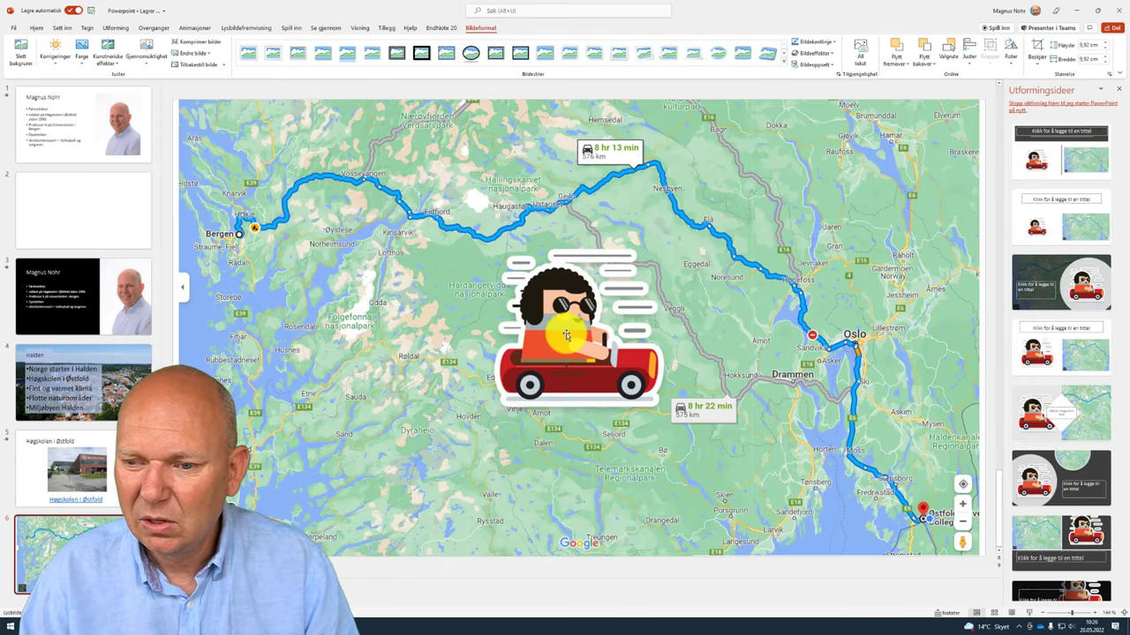
# Shrink the car sticker to about 6.1 cm and position it beside Bergen, top-left of the map
pyautogui.moveTo(571, 340); pyautogui.dragTo(342, 266)
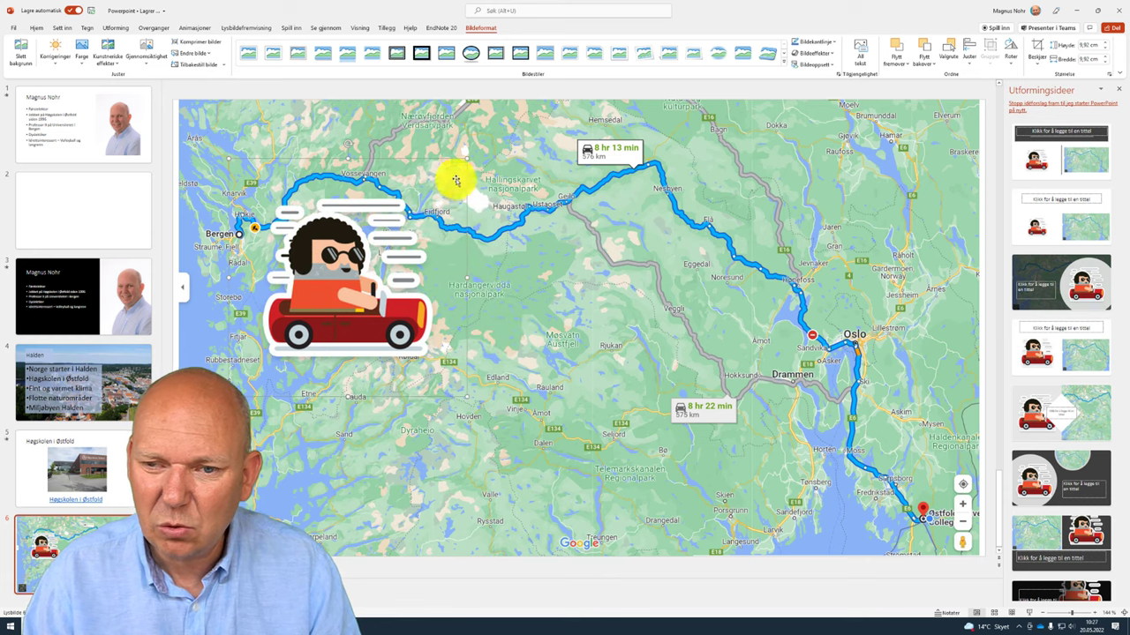
pyautogui.moveTo(433, 196); pyautogui.dragTo(362, 257)
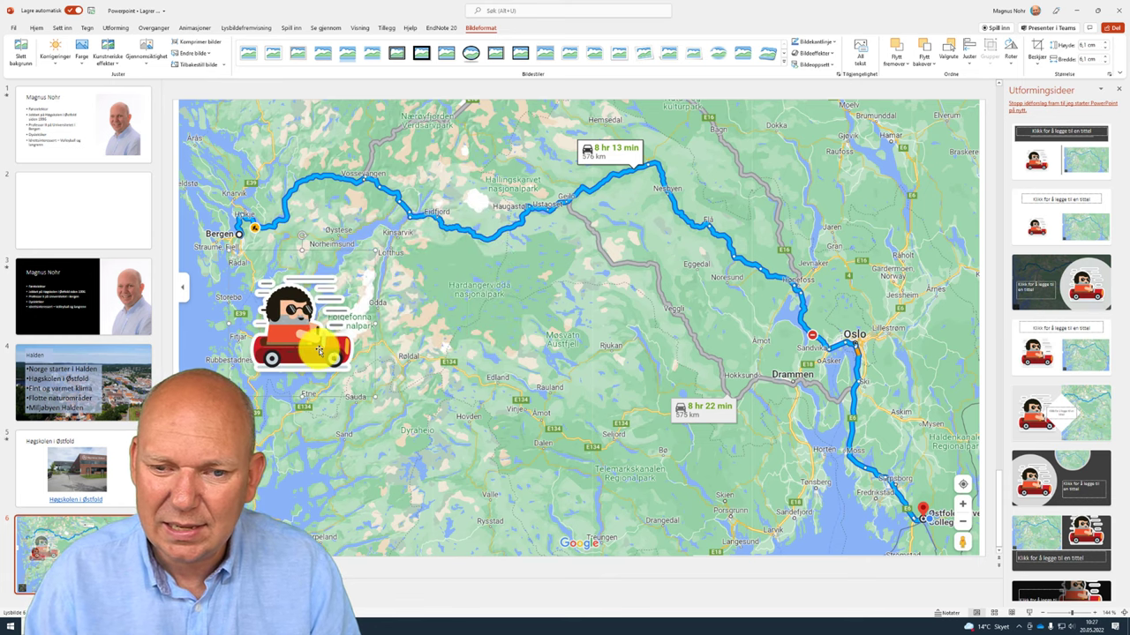
pyautogui.moveTo(329, 314); pyautogui.dragTo(247, 187)
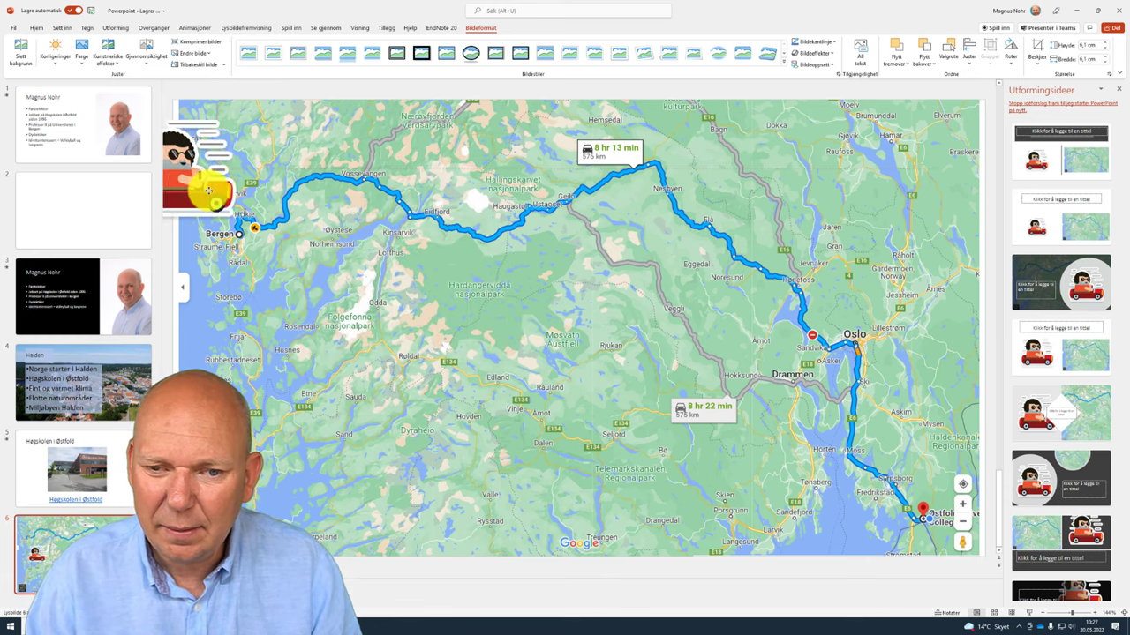
pyautogui.scroll(1, 252, 190)
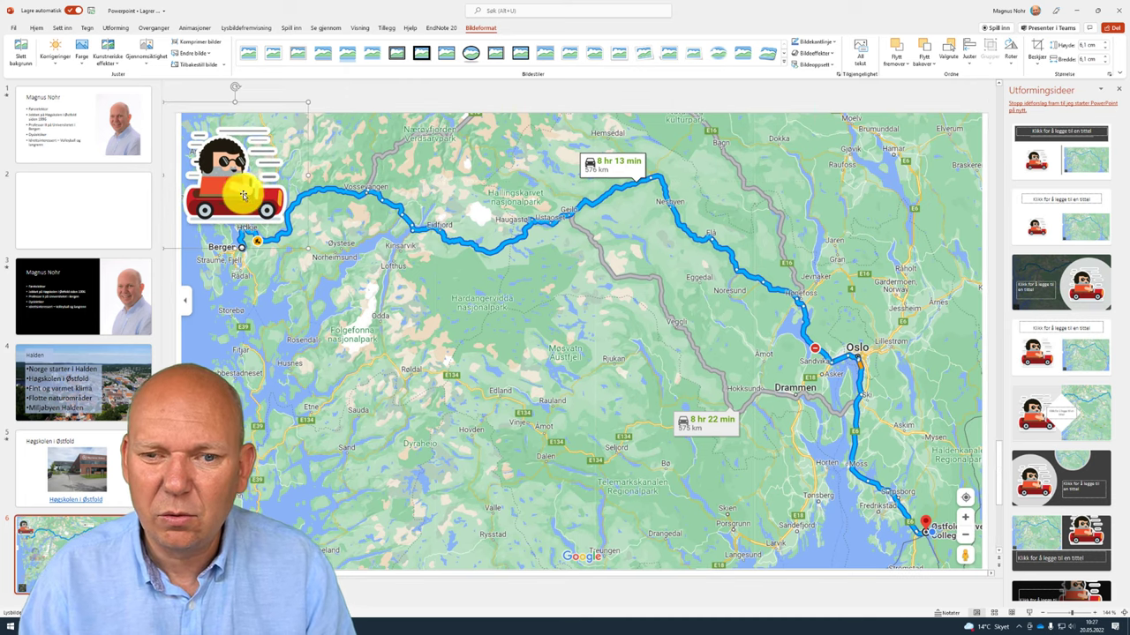
pyautogui.click(397, 360)
pyautogui.scroll(-1, 397, 360)
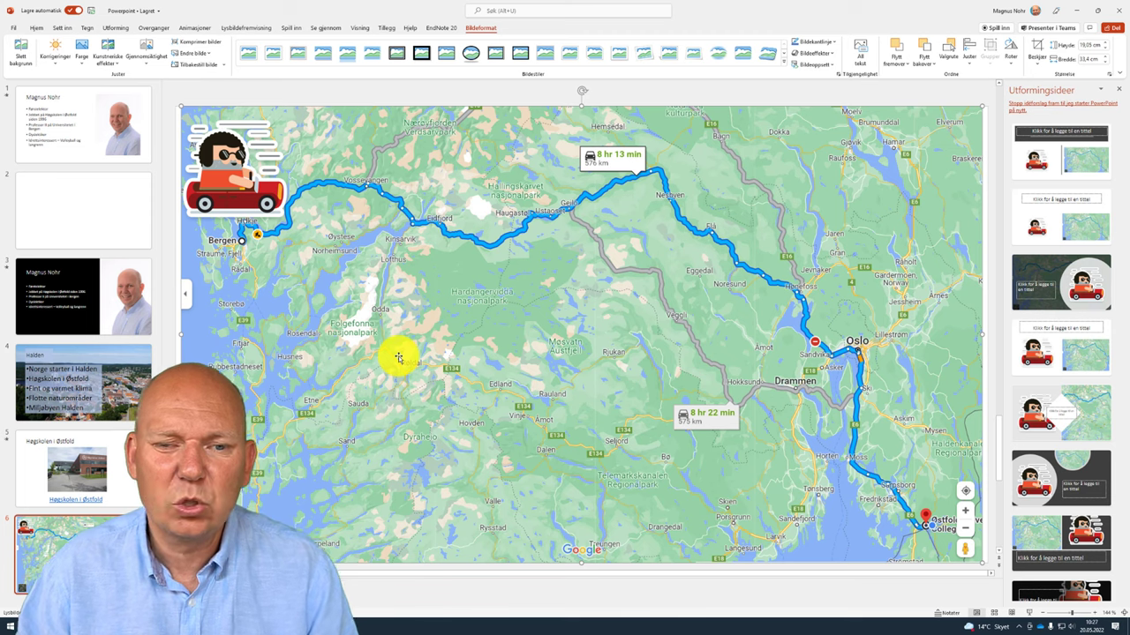
pyautogui.click(231, 181)
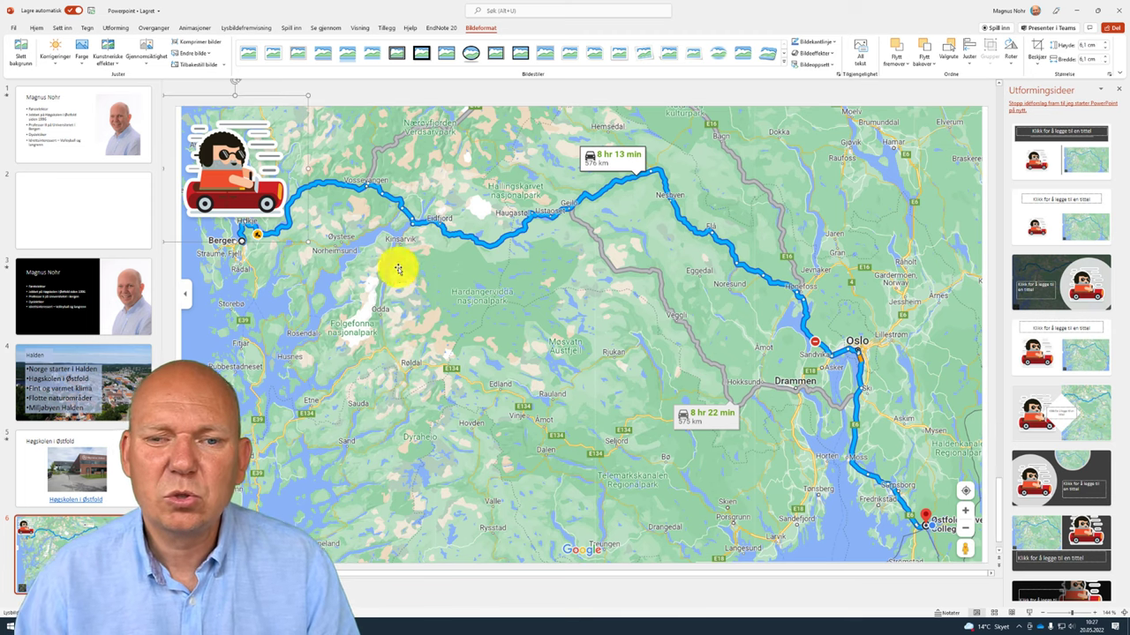
# Add a Bevegelsesbaner > Egendefinert bane motion path to the car, drawn from Bergen along the route
pyautogui.click(196, 28)
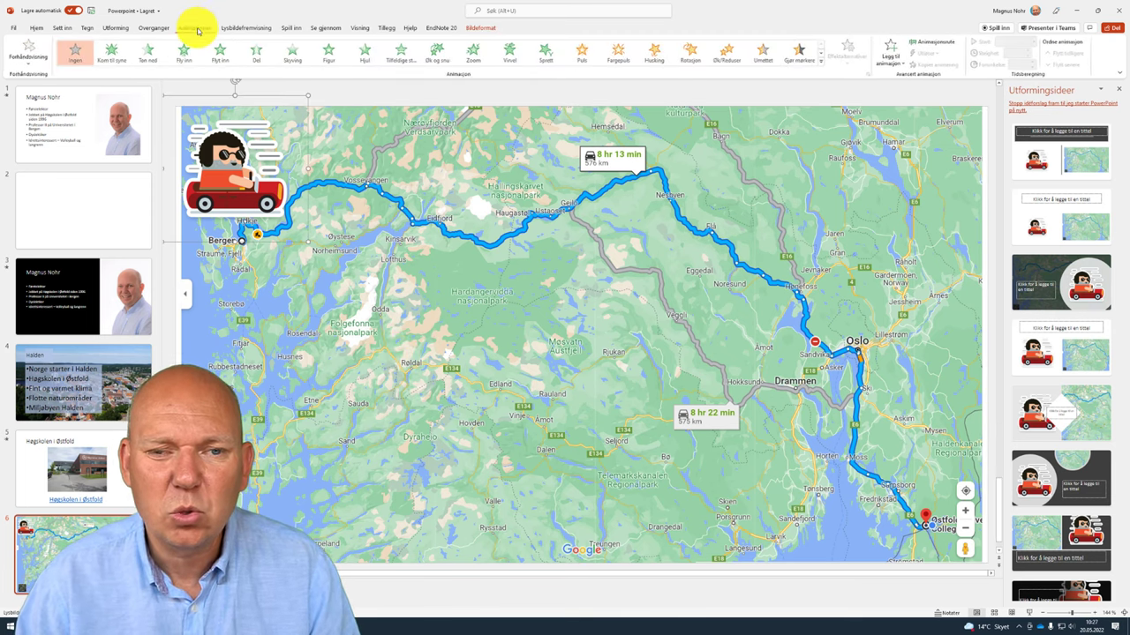
pyautogui.click(822, 64)
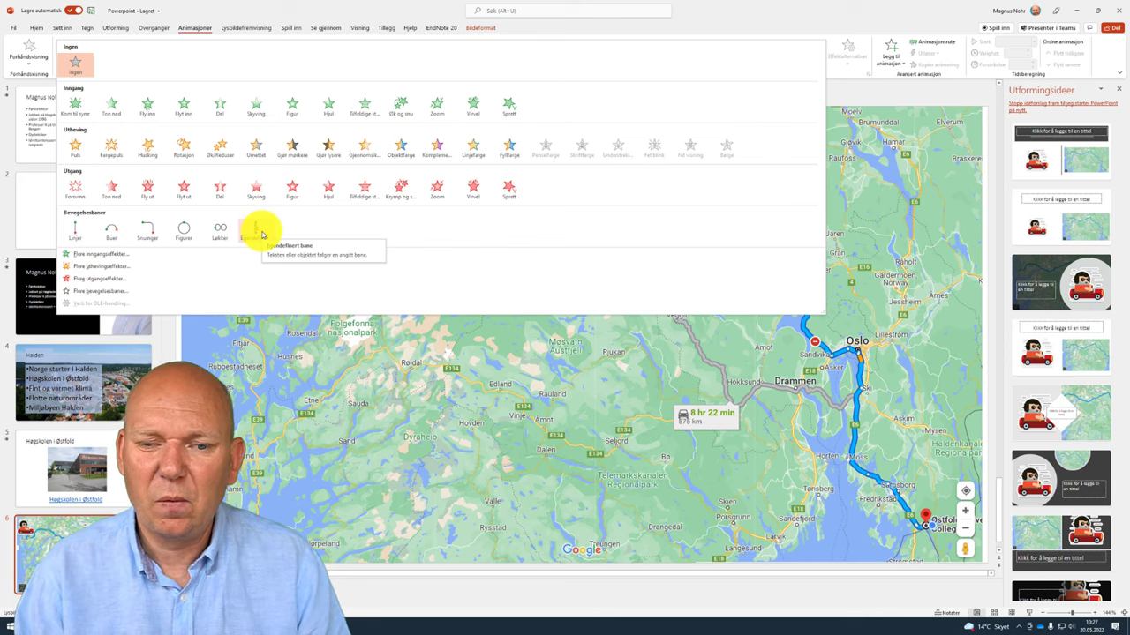
pyautogui.click(262, 234)
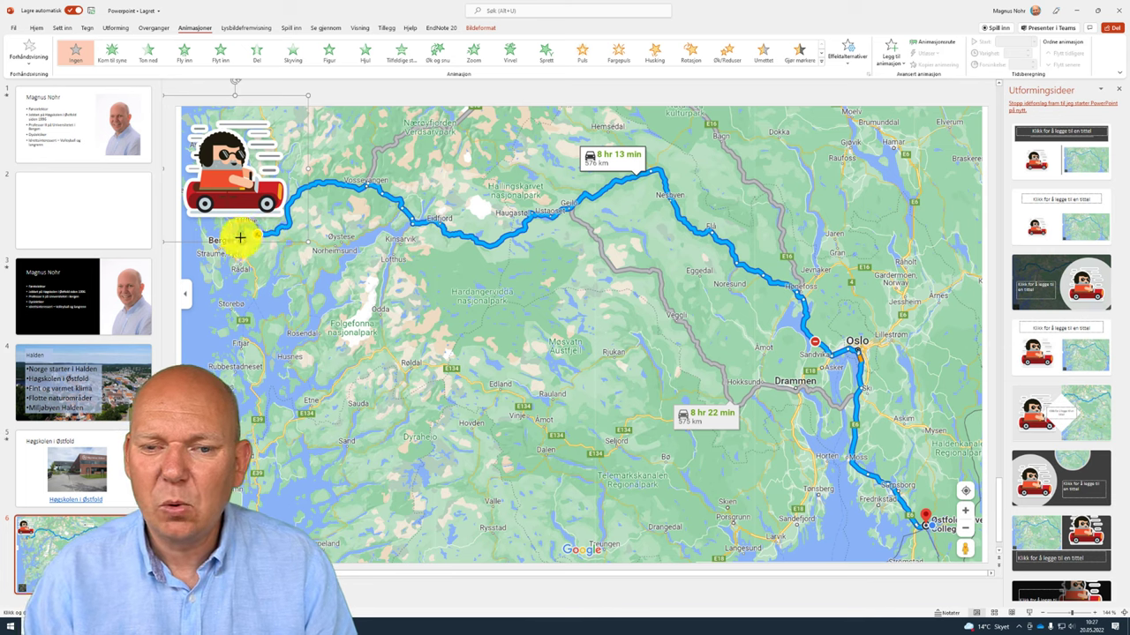
pyautogui.moveTo(253, 226)
pyautogui.mouseDown()
pyautogui.moveTo(677, 208)
pyautogui.moveTo(688, 232)
pyautogui.mouseUp()
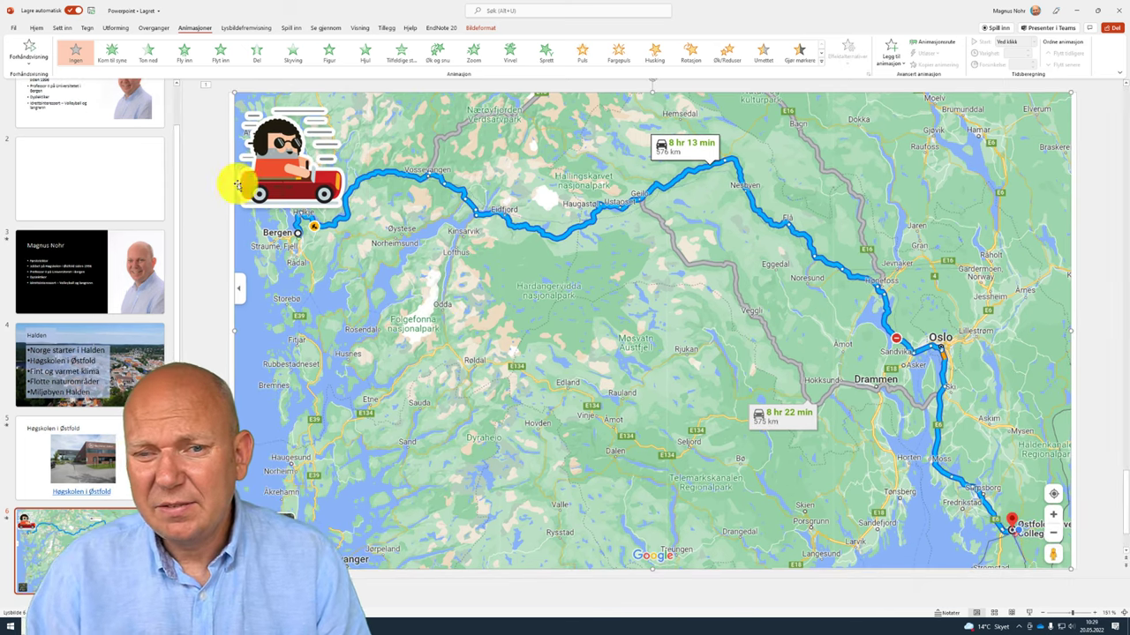
# Preview the car's motion, then set its animation Start to 'Med forrige' (With Previous)
pyautogui.click(16, 56)
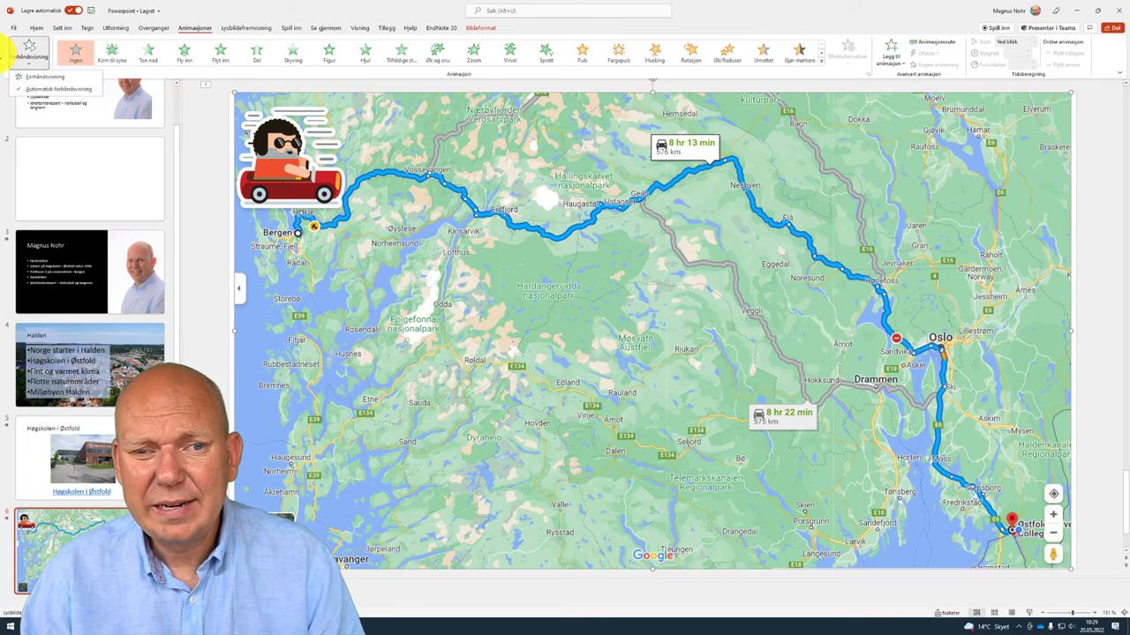
pyautogui.click(29, 52)
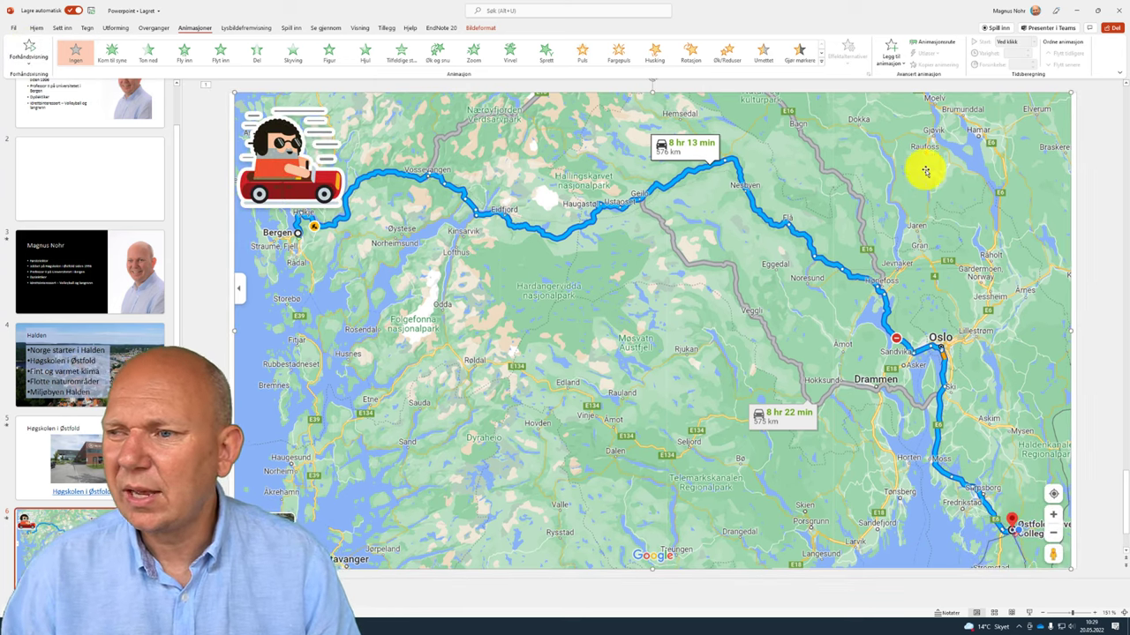
pyautogui.click(309, 181)
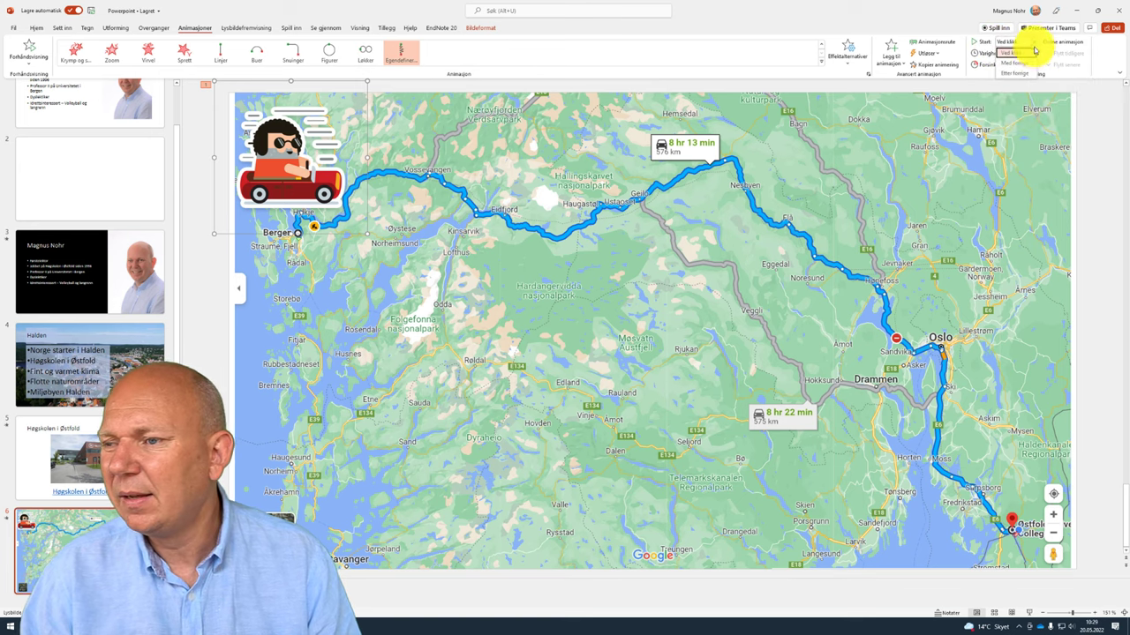
pyautogui.click(1034, 42)
pyautogui.click(1029, 64)
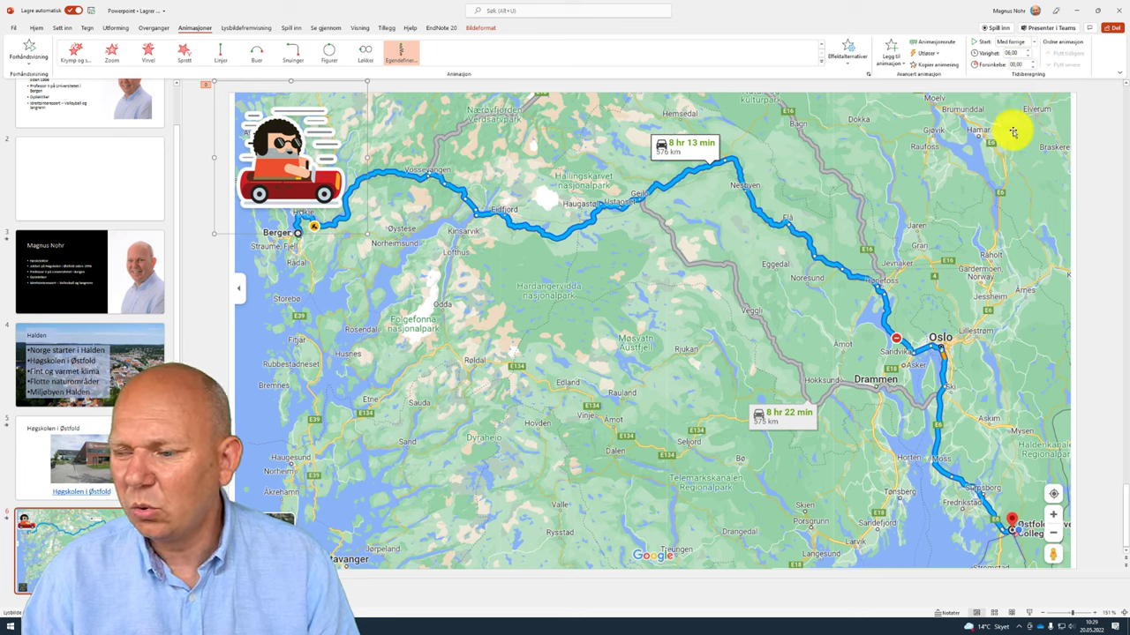
# Start the slide show from the current map slide using the status-bar Slide Show button
pyautogui.click(1028, 613)
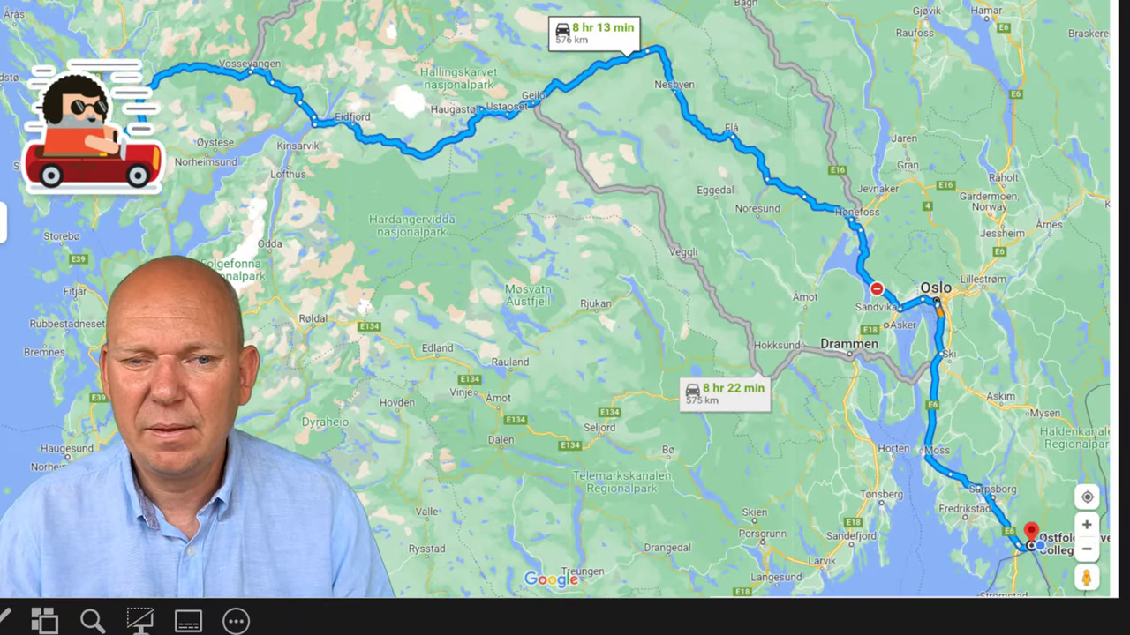